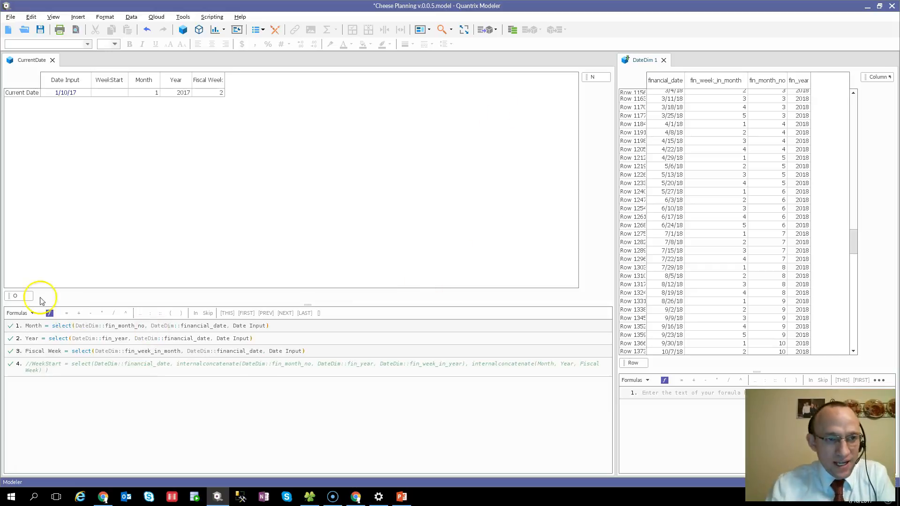
Select the empty WeekStart cell and widen the CurrentDate pane so the commented WeekStart formula fits on one line
left_click(86, 92)
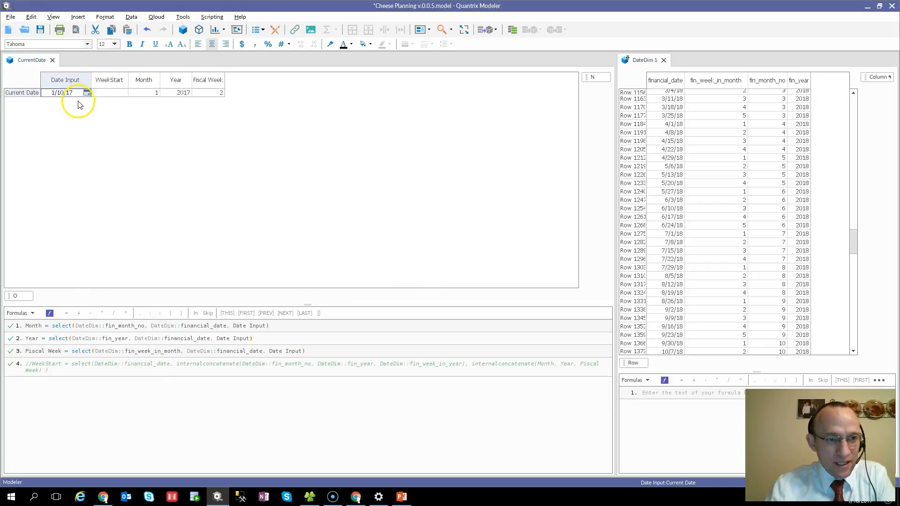
left_click(111, 94)
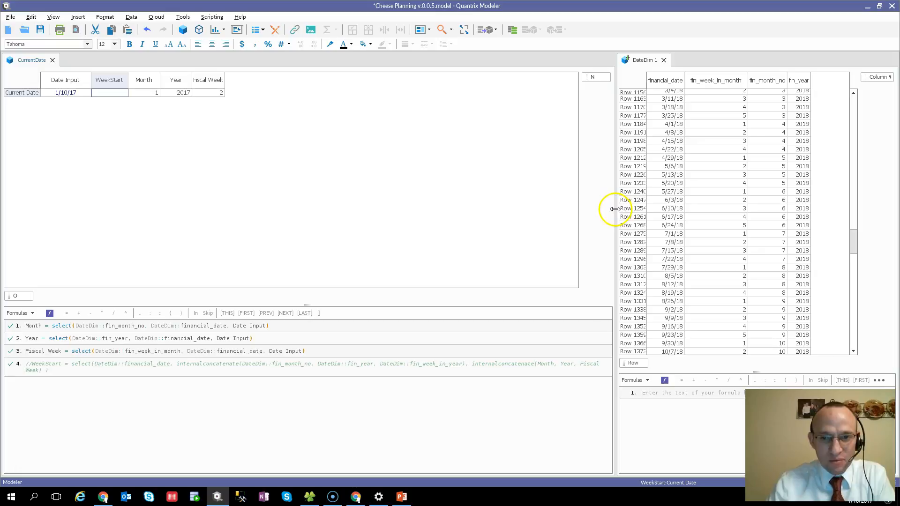
left_click_drag(616, 209, 643, 217)
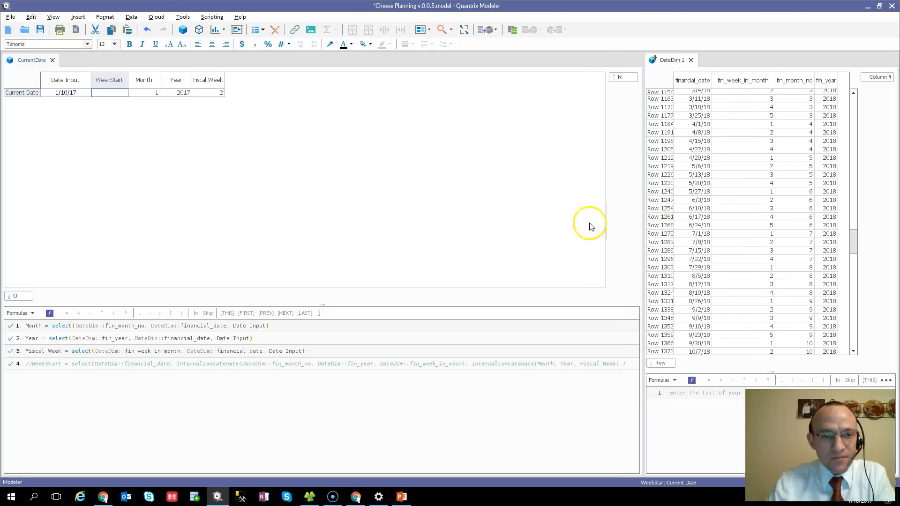
Check the Date Input, Month, Year and Fiscal Week cells in the Current Date row and the formulas behind them
left_click(74, 94)
left_click(153, 93)
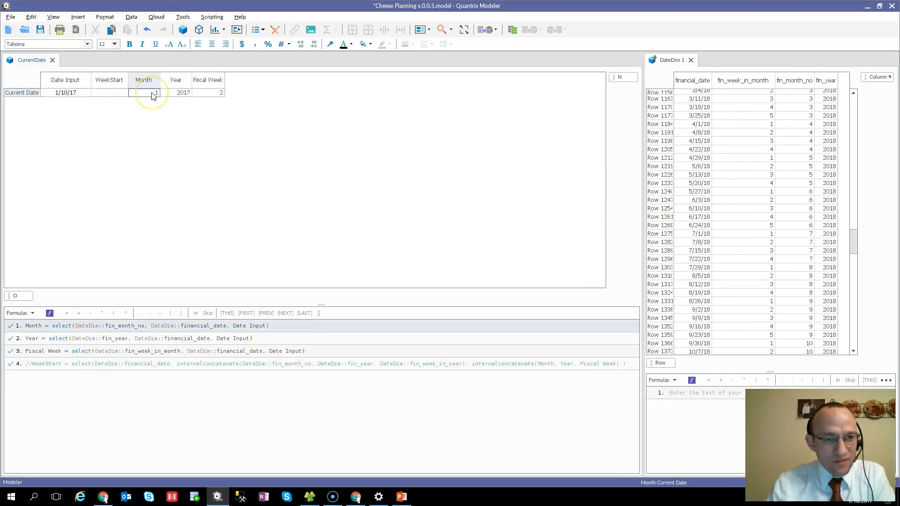
left_click(176, 93)
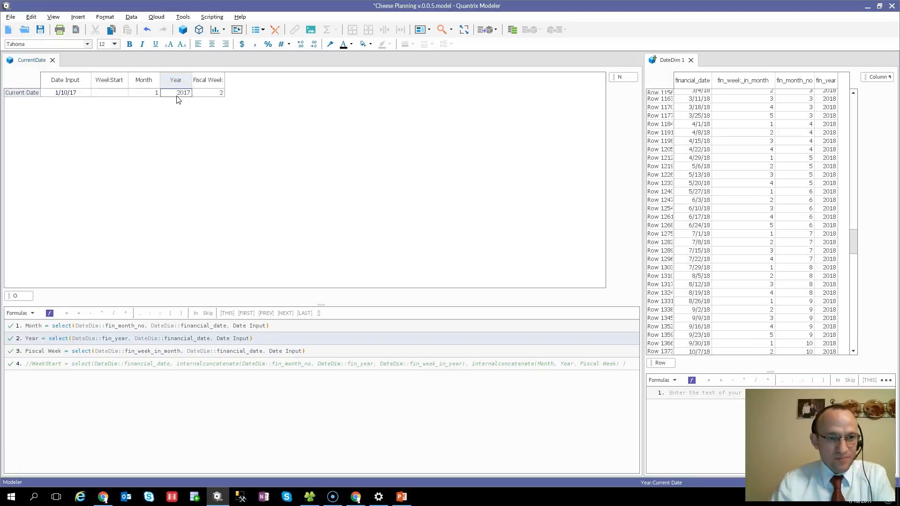
left_click(203, 94)
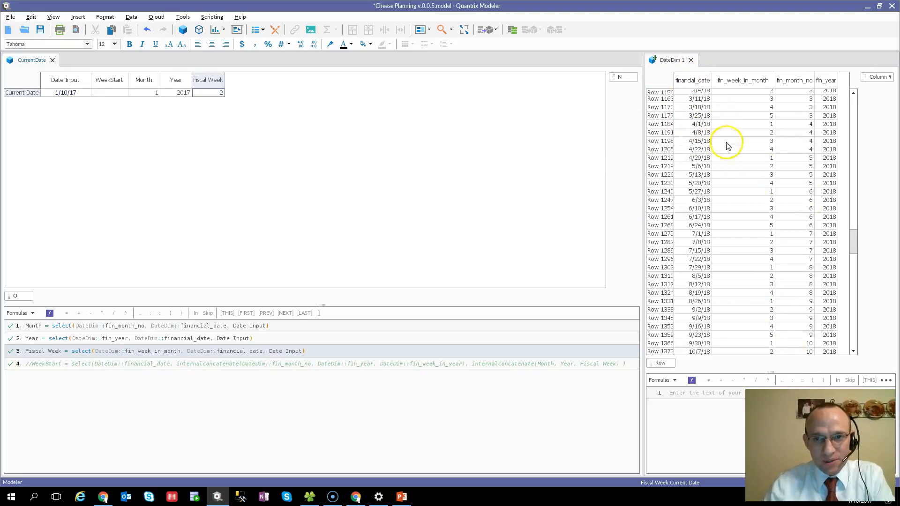
Locate the January 2016 rows in DateDim 1 and examine their weekly financial_date entries from 1/3/16 to 1/24/16
left_click(698, 108)
scroll(700, 169, "up", 12)
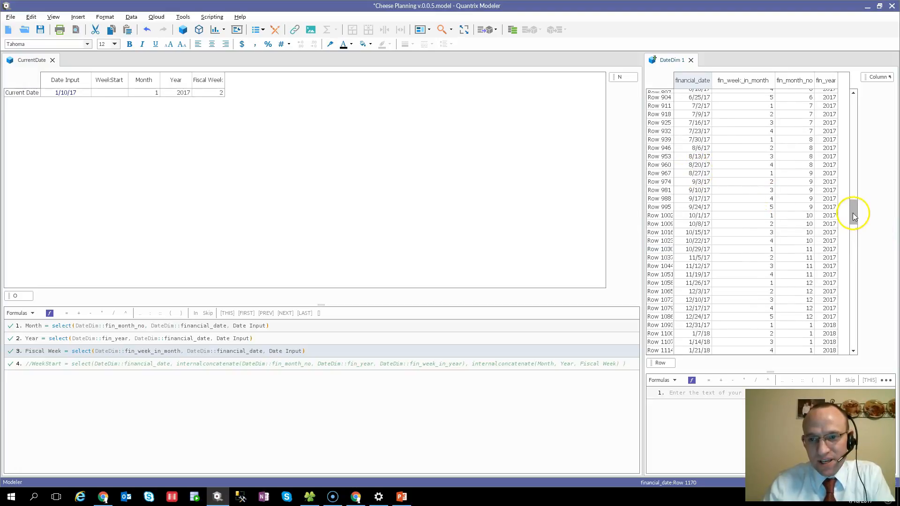
left_click_drag(852, 213, 843, 100)
left_click_drag(716, 218, 707, 245)
scroll(713, 290, "down", 12)
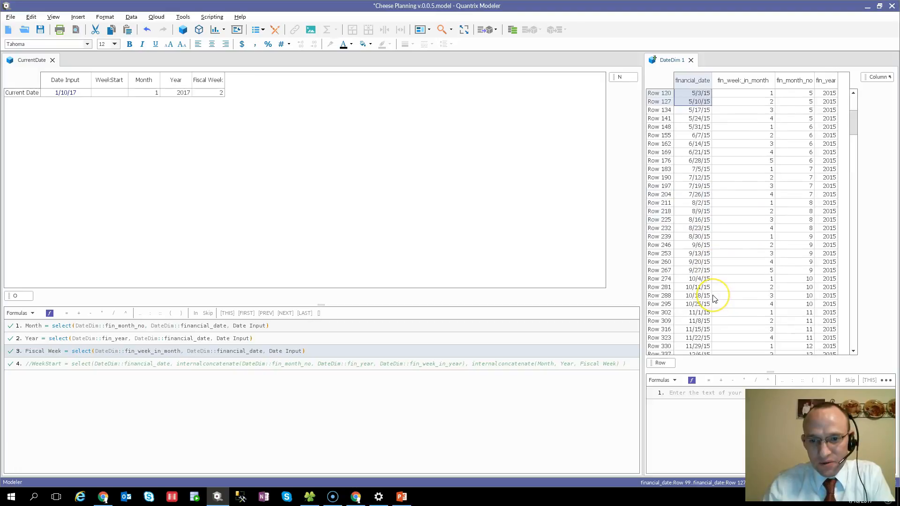
left_click(694, 247)
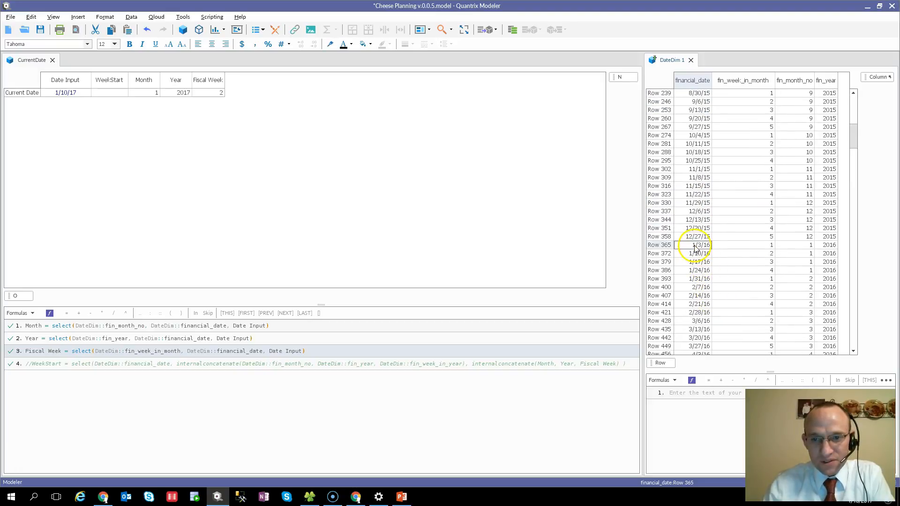
left_click(697, 257)
left_click(698, 262)
left_click(699, 271)
left_click(702, 247)
left_click(697, 270)
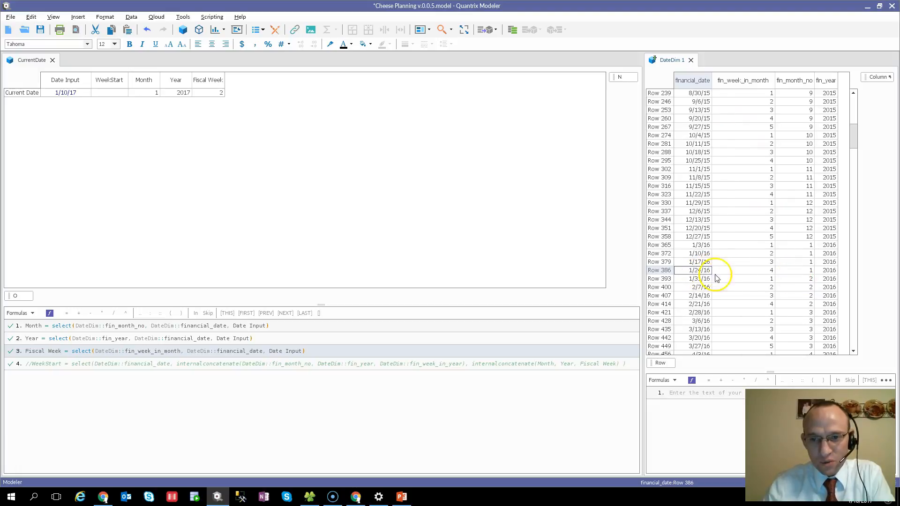
Examine the fiscal week of the 1/24/16 row and the fiscal month and year of the 1/31/16 row in DateDim 1
left_click(762, 272)
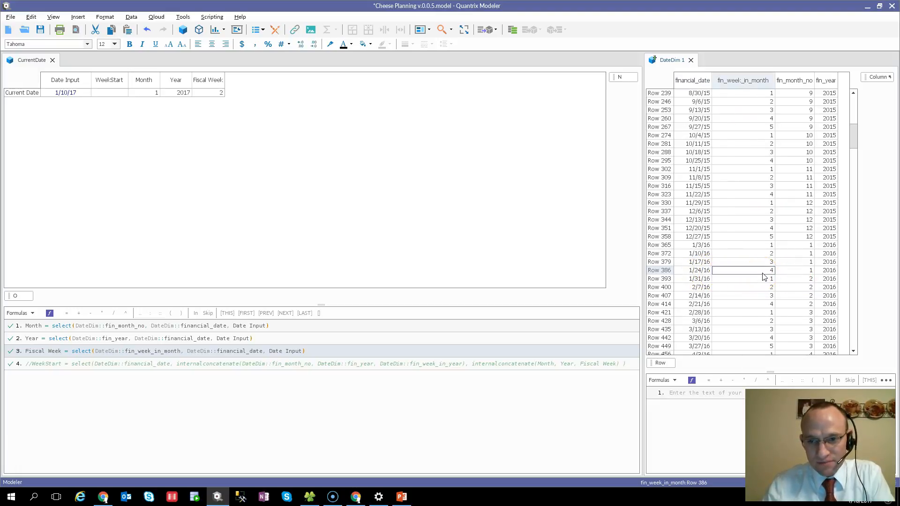
left_click(698, 278)
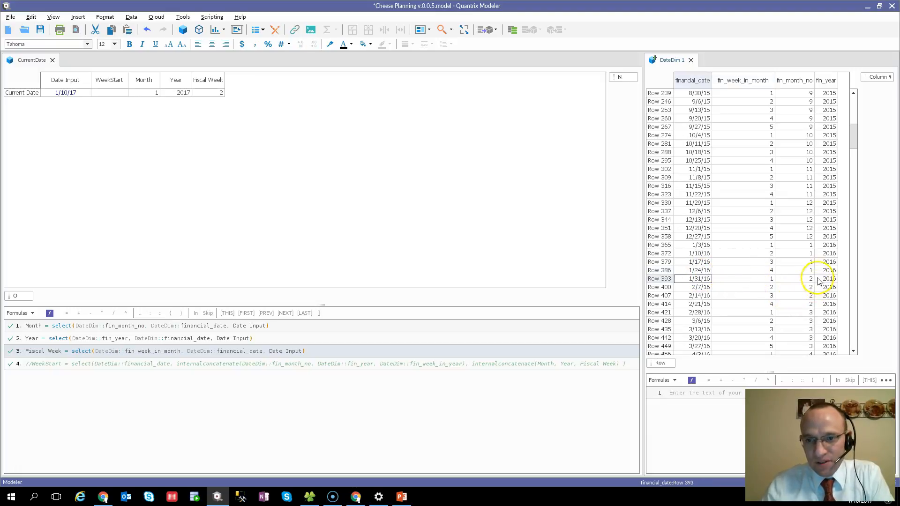
left_click(805, 279)
left_click(698, 280)
left_click(795, 281)
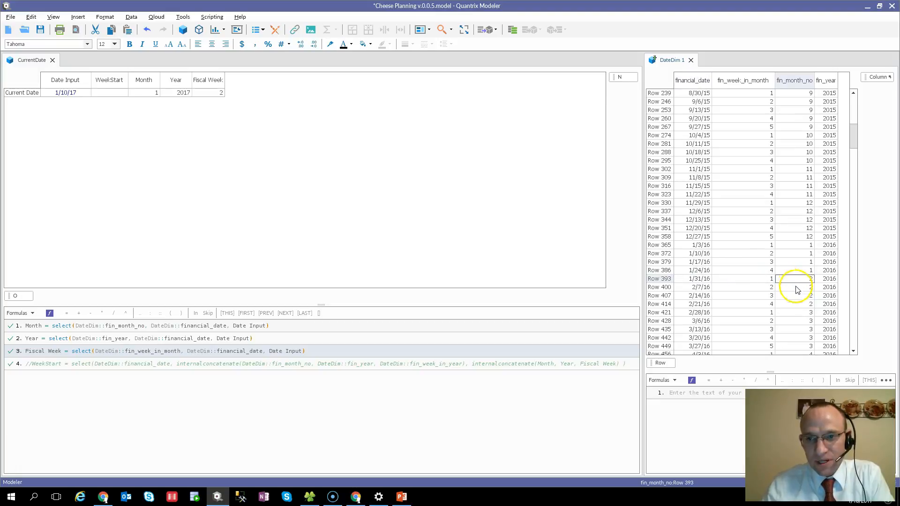
left_click(826, 279)
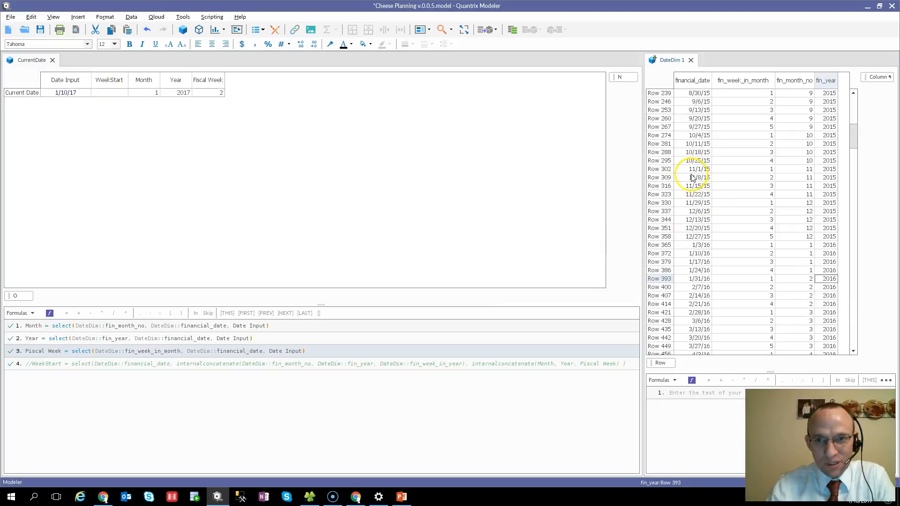
Compare the date, month, year and fiscal week fields of CurrentDate with the corresponding columns in DateDim 1
left_click(690, 81)
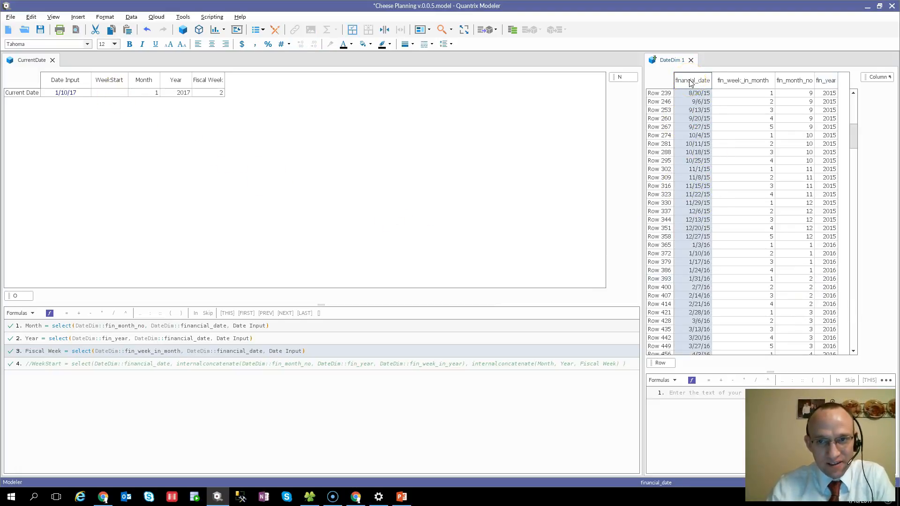
left_click(73, 94)
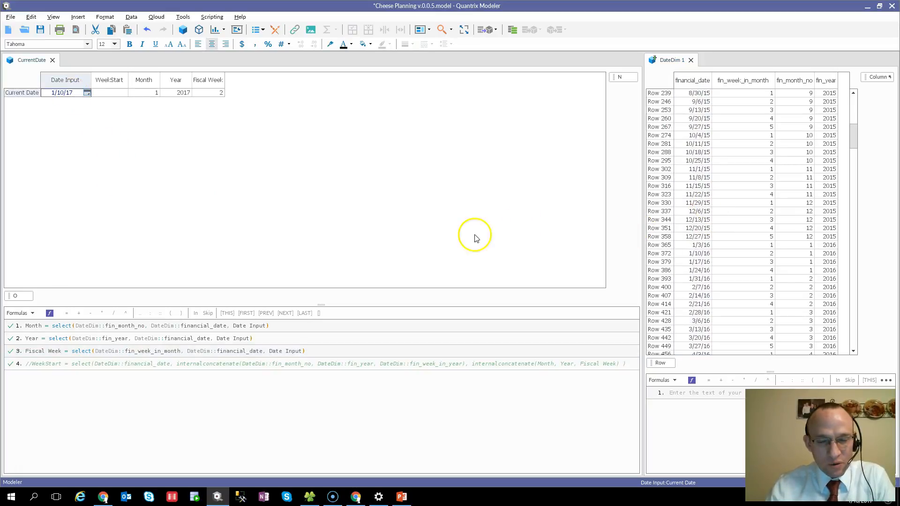
left_click(154, 94)
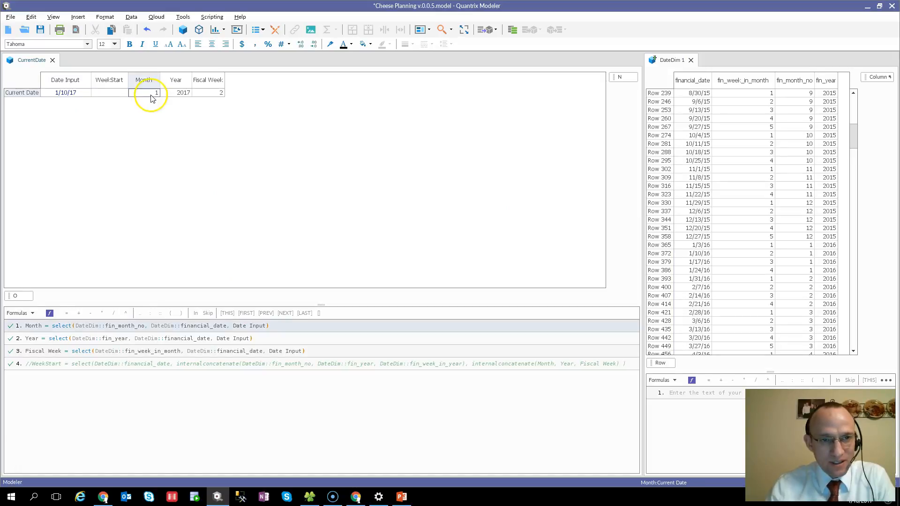
left_click(796, 153)
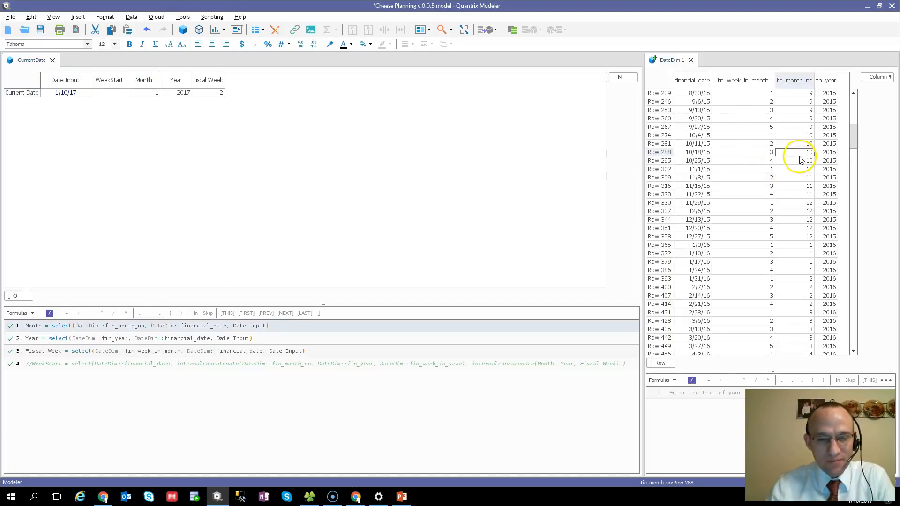
left_click(178, 96)
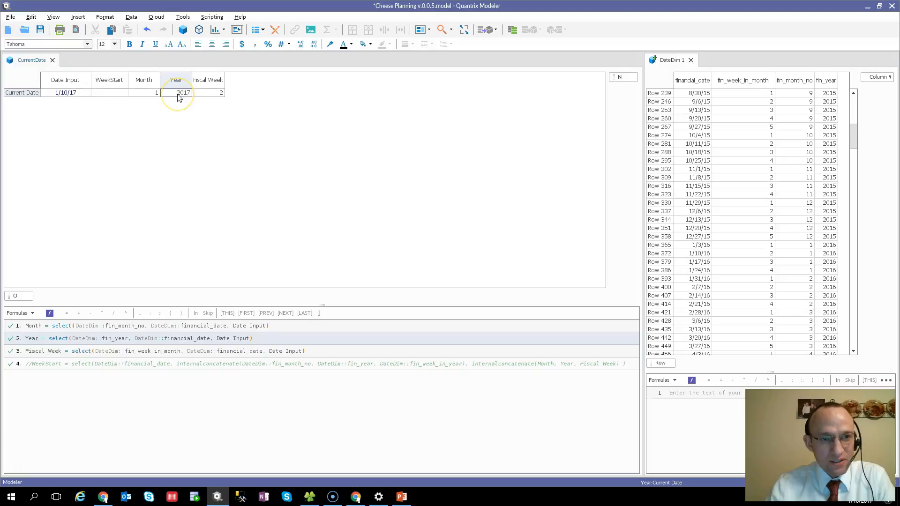
left_click(827, 185)
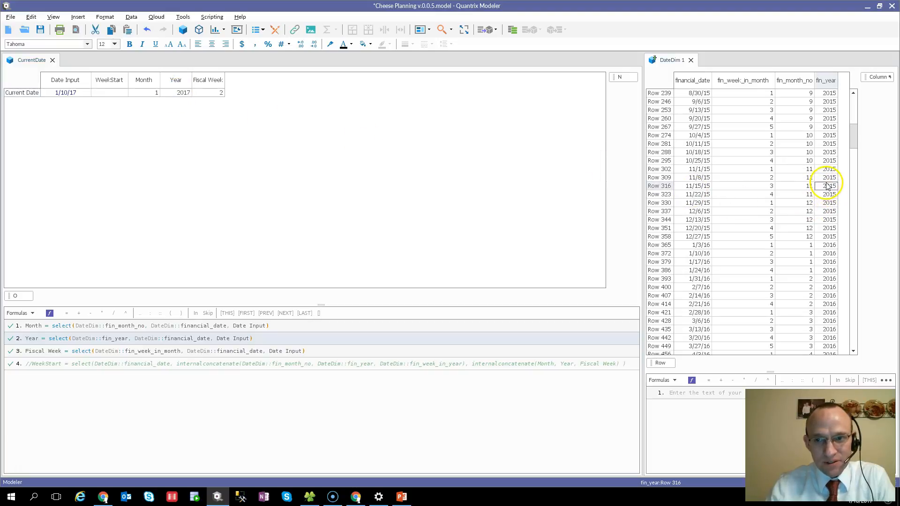
left_click(216, 95)
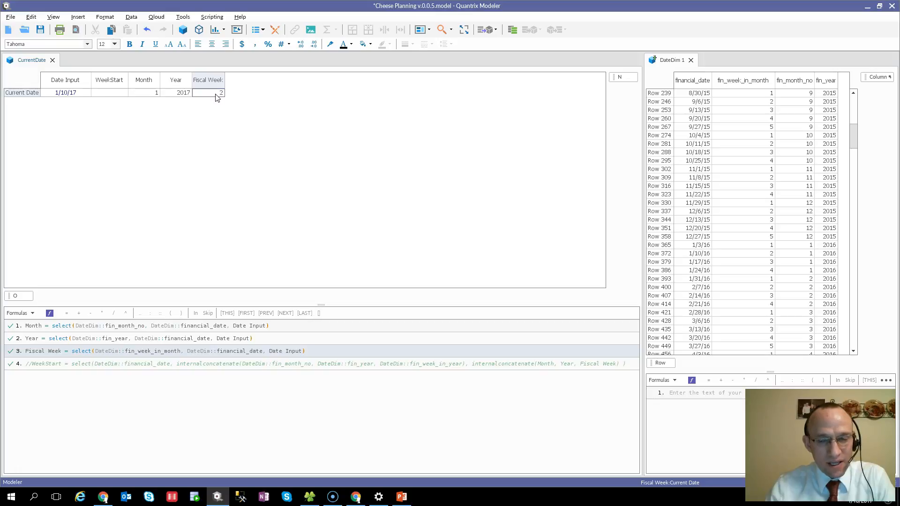
left_click(732, 155)
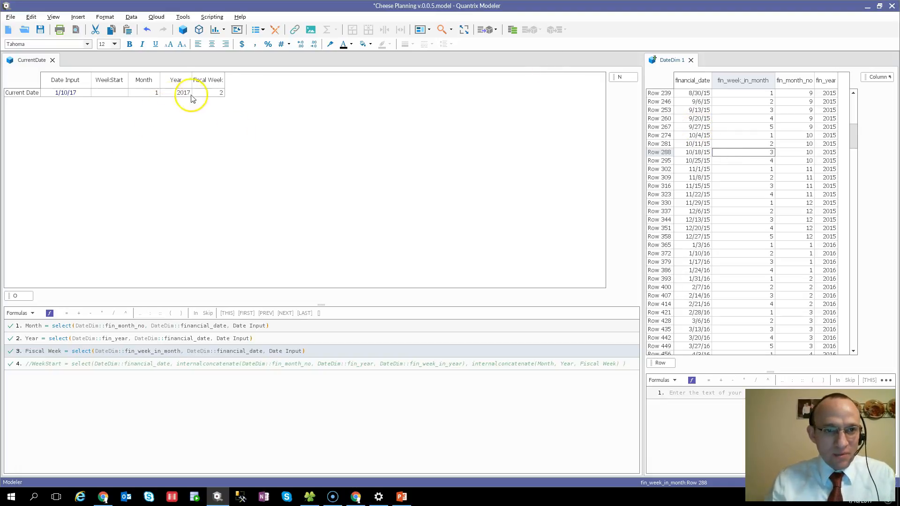
left_click(218, 83)
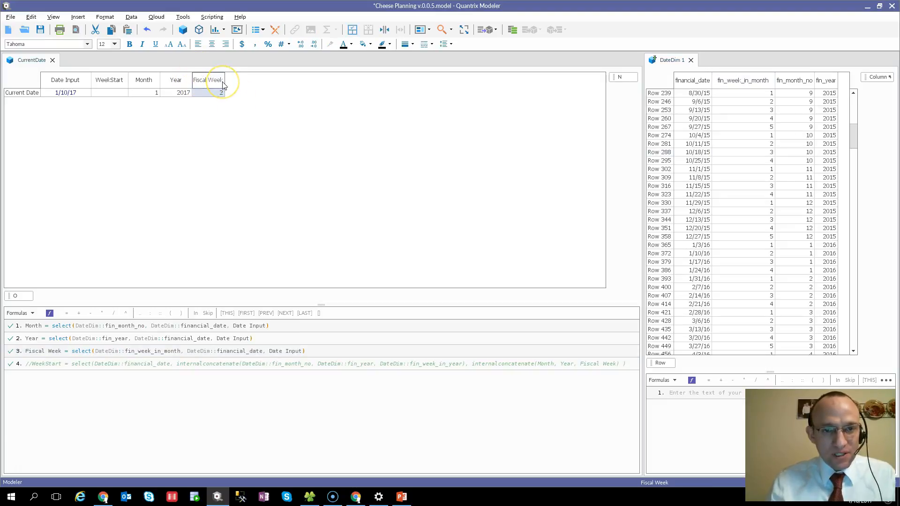
left_click(827, 82)
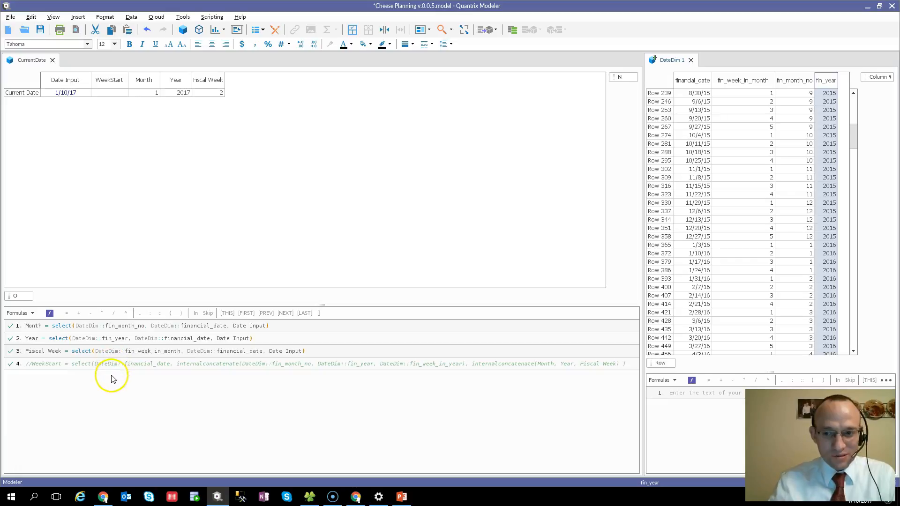
Start a WeekStart formula using select with DateDim 1::financial_date as the value list and open an internalconcatenate function for the key list
left_click(112, 82)
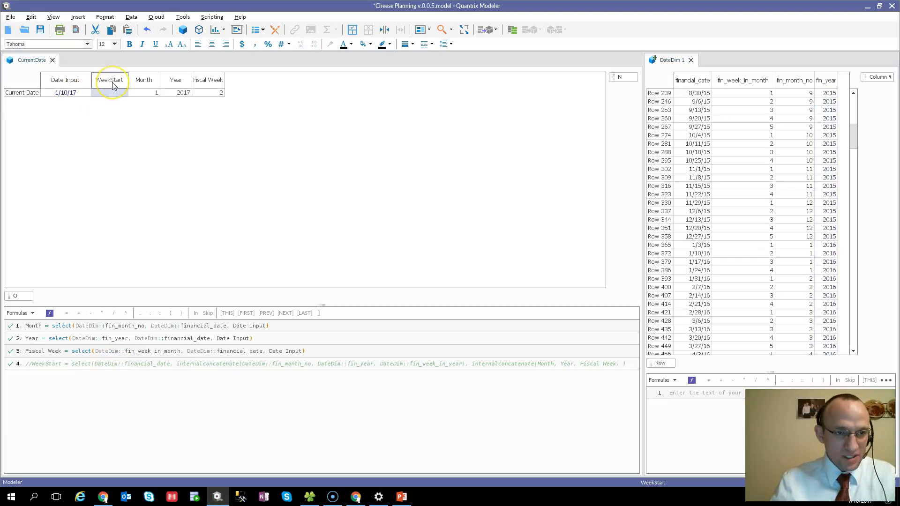
type("= select(")
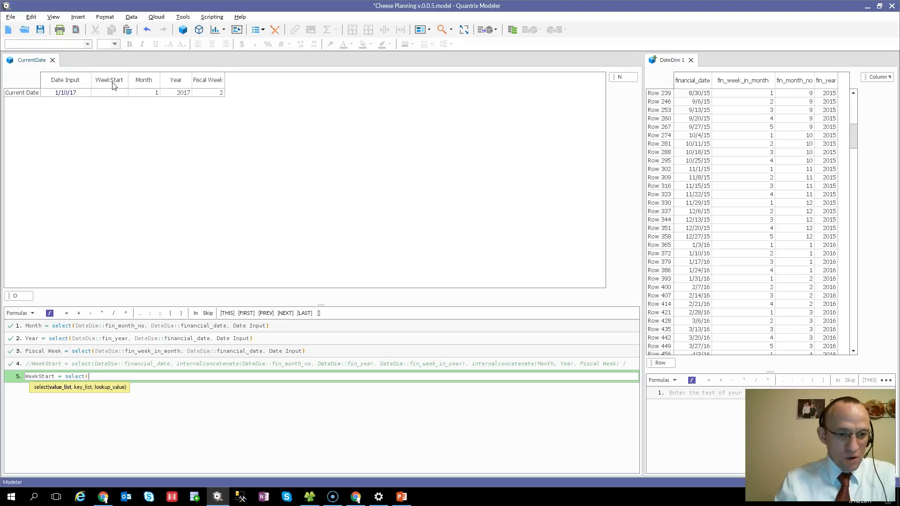
left_click(696, 87)
type(", internalconcate")
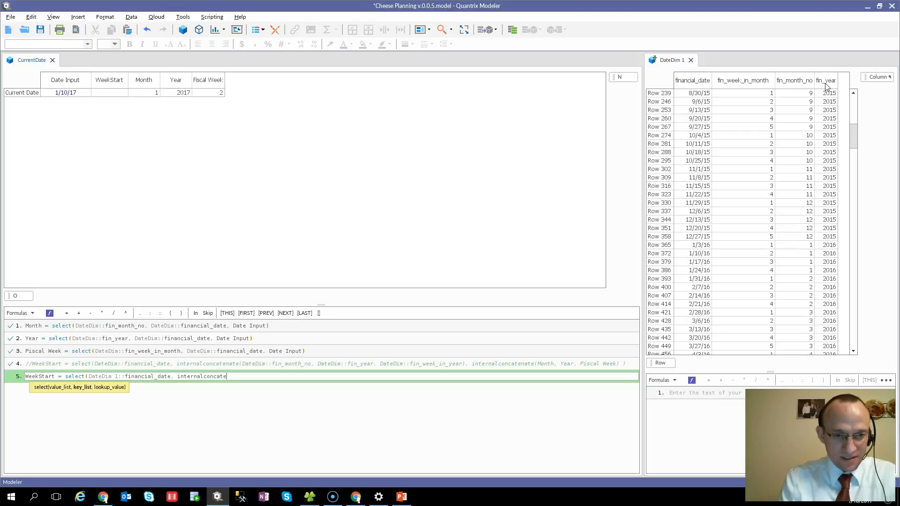
type("(")
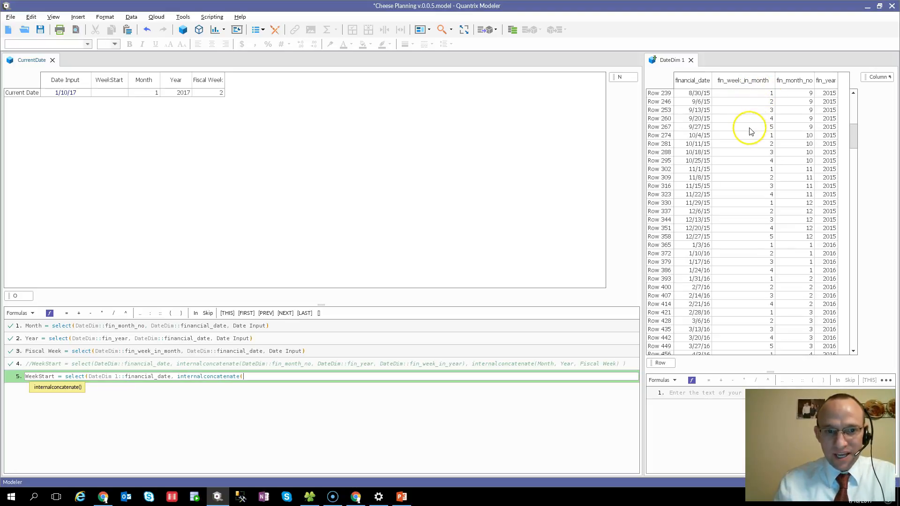
Complete the key list by concatenating fin_week_in_month, fin_month_no and fin_year from DateDim 1
left_click(747, 82)
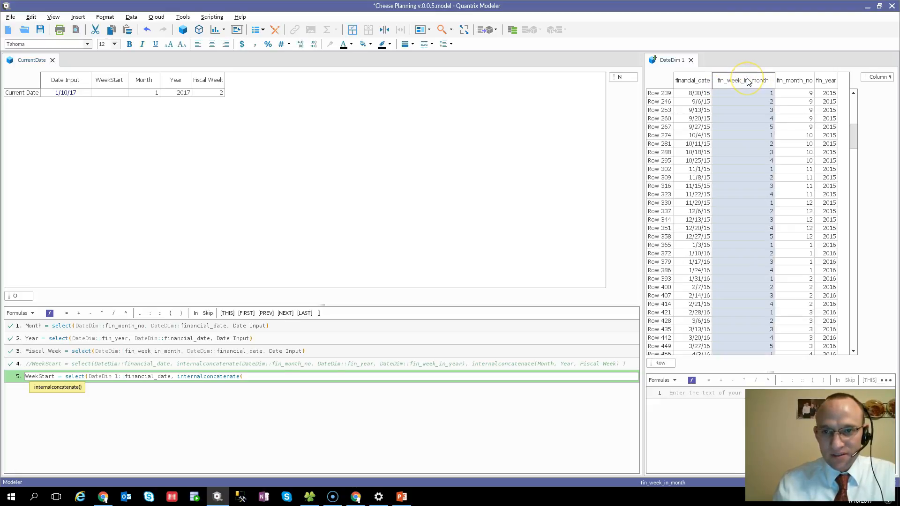
type(", DateDim 1::fin_month_no")
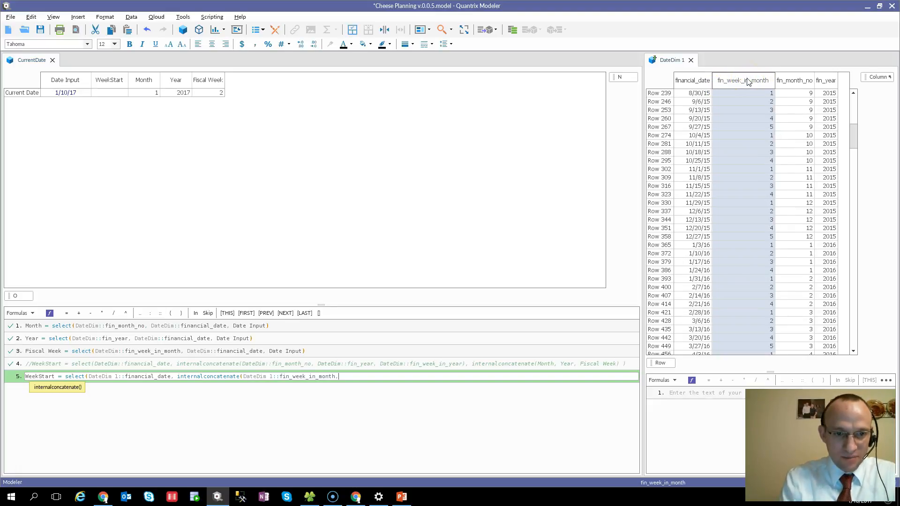
left_click(785, 82)
type(",")
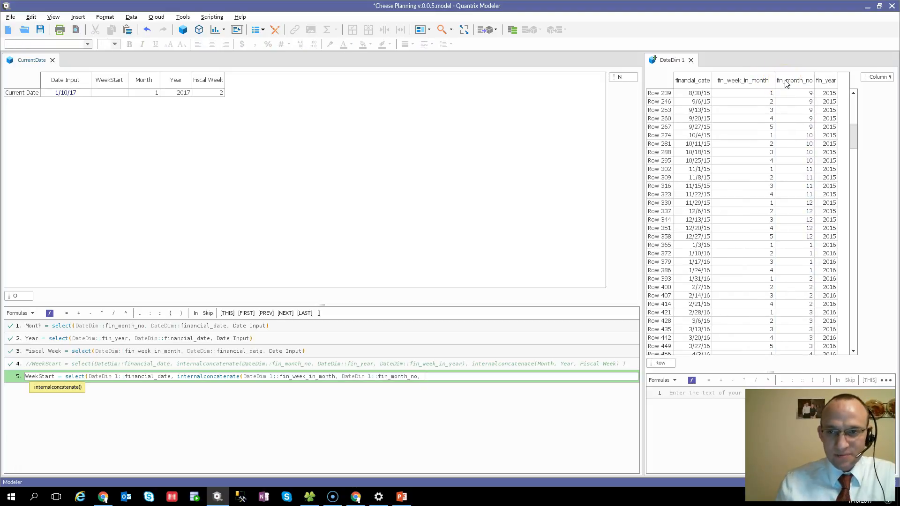
left_click(825, 83)
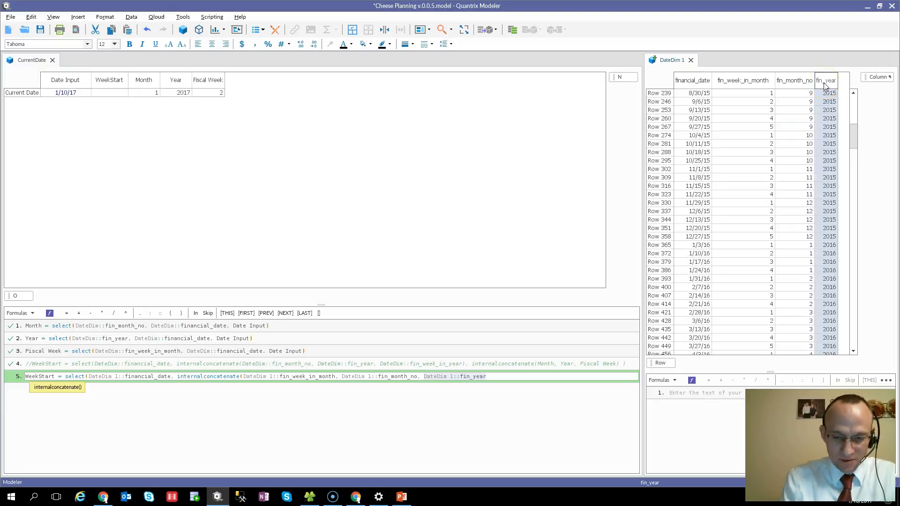
type("),")
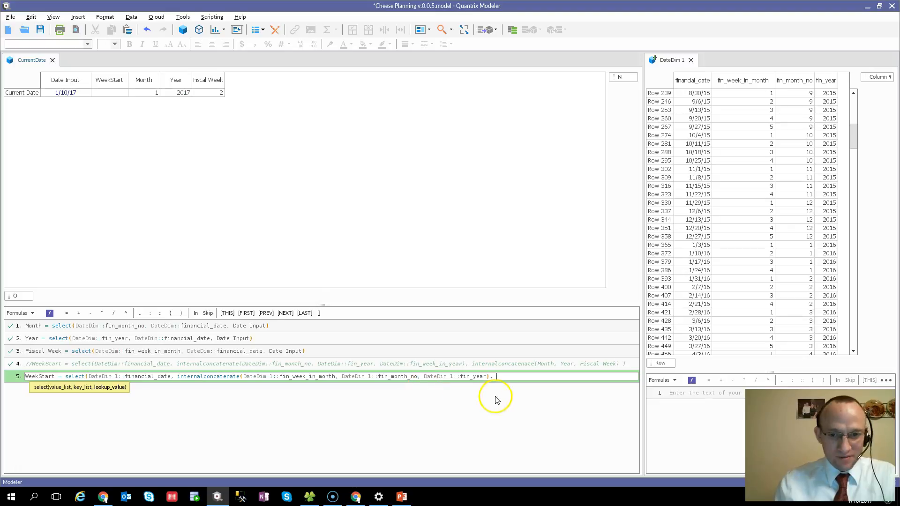
Open an internalconcatenate function as the lookup value of the WeekStart formula and enter Fiscal Week as its first item
type("ternalconcatenate(")
left_click(143, 82)
type(",")
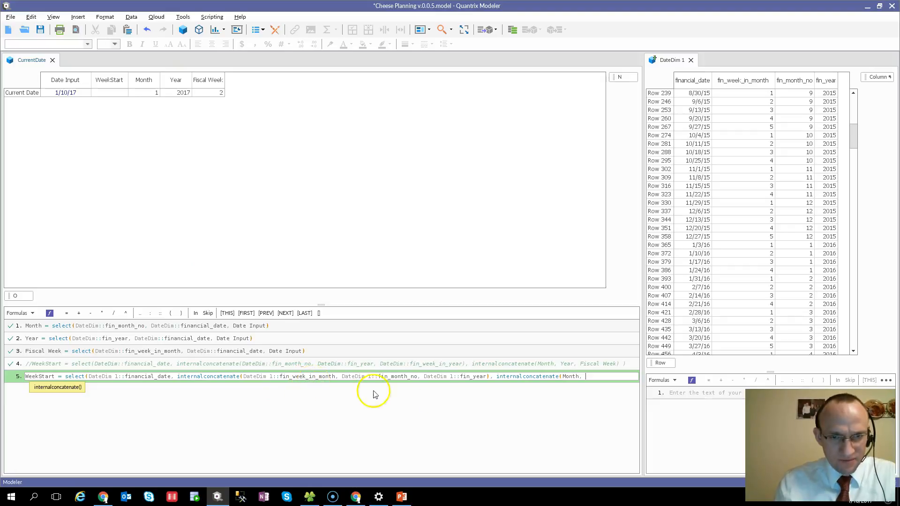
key("BackSpace")
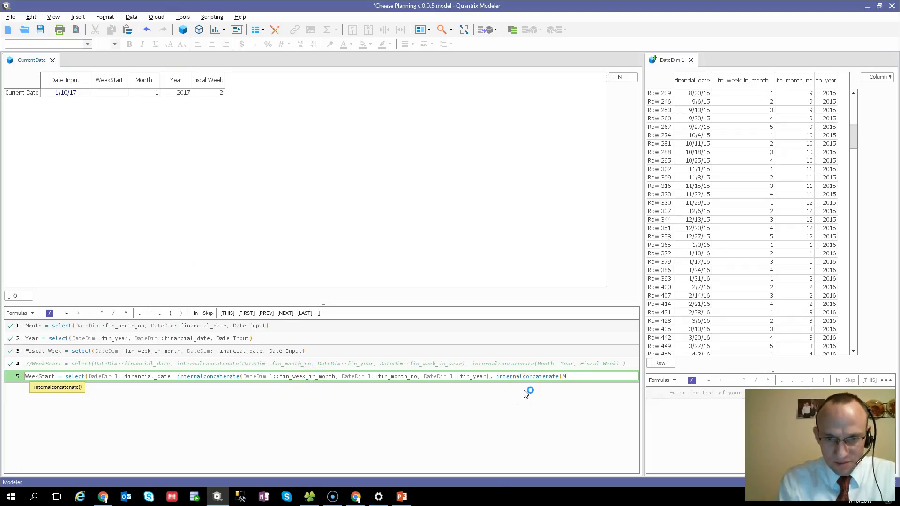
key("BackSpace")
left_click(223, 84)
left_click(210, 84)
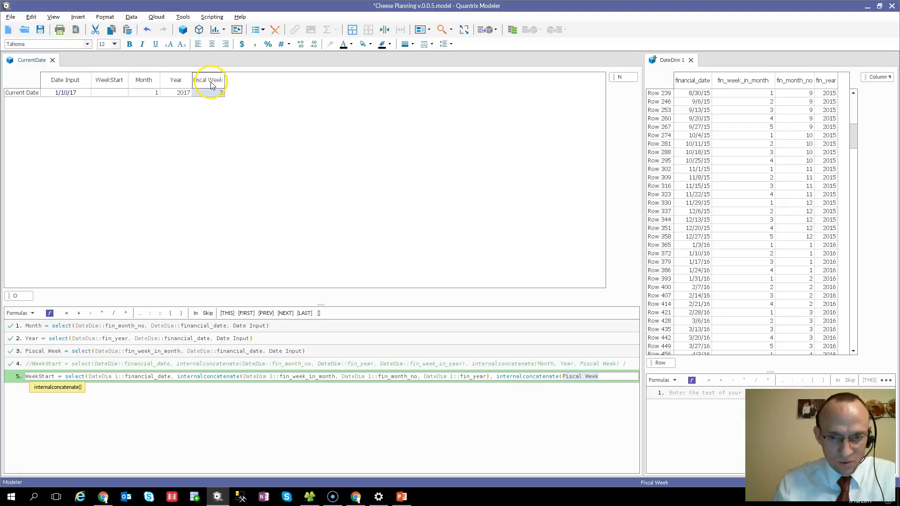
type(",")
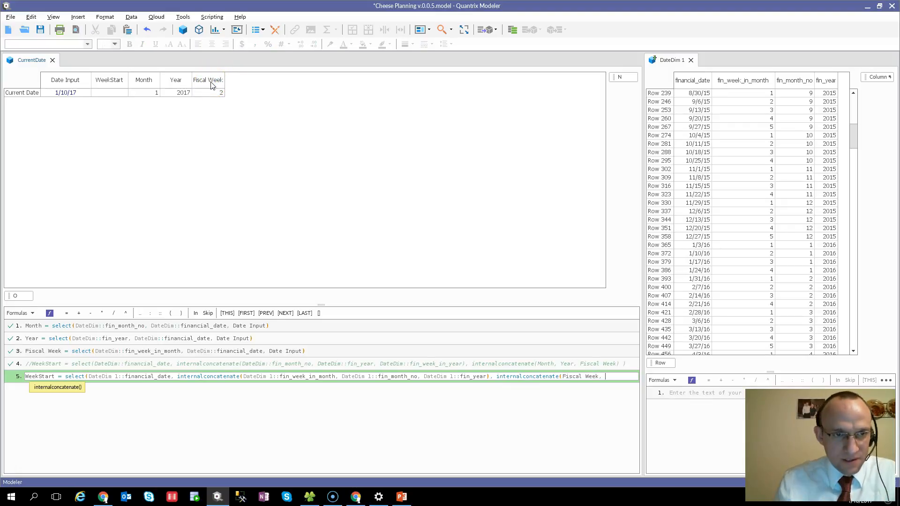
Add Month and Year to the lookup value's internalconcatenate, close both functions and commit the WeekStart formula
left_click(144, 83)
type(",")
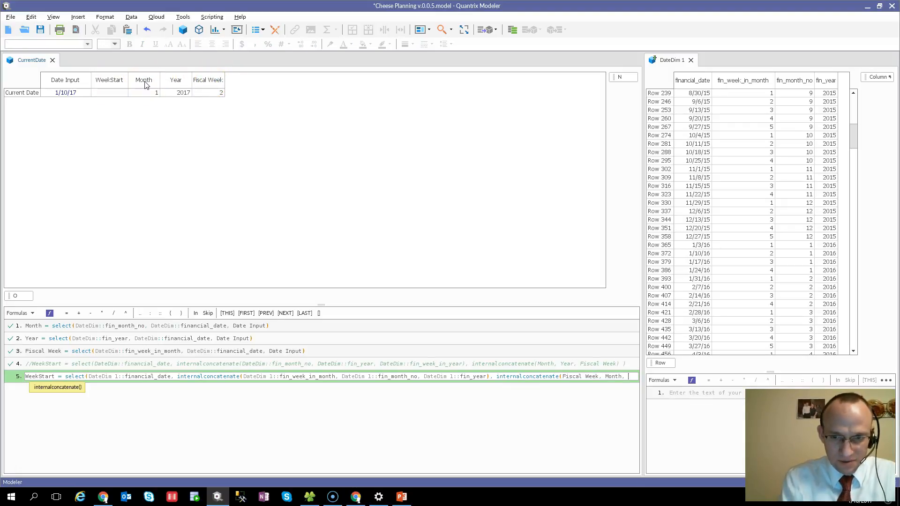
left_click(169, 82)
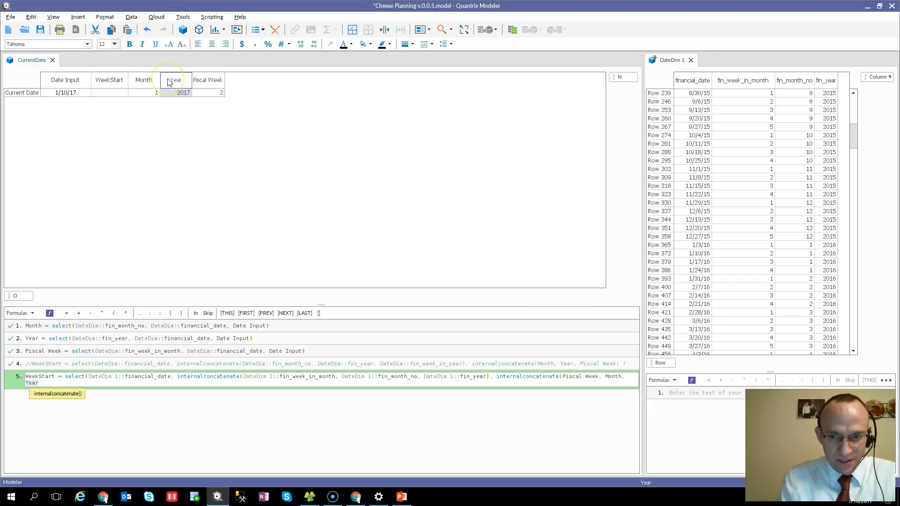
type(")")
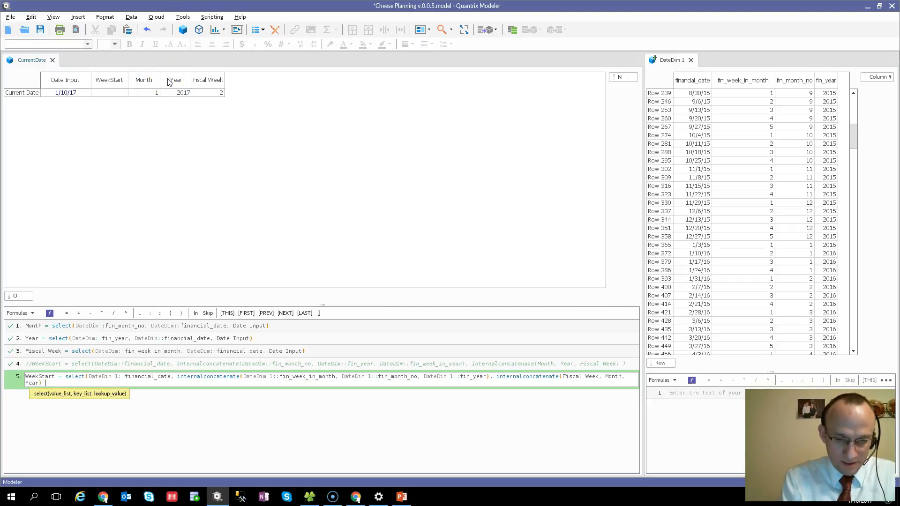
type(" )")
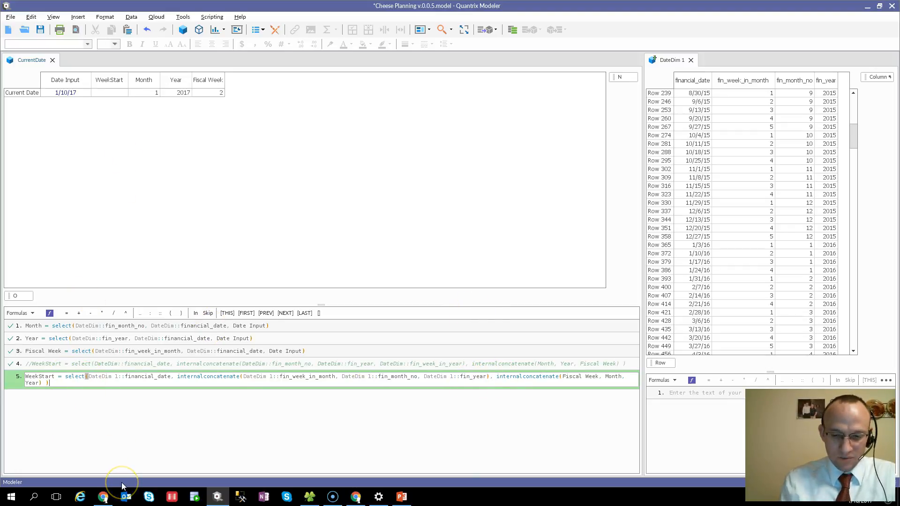
key("Return")
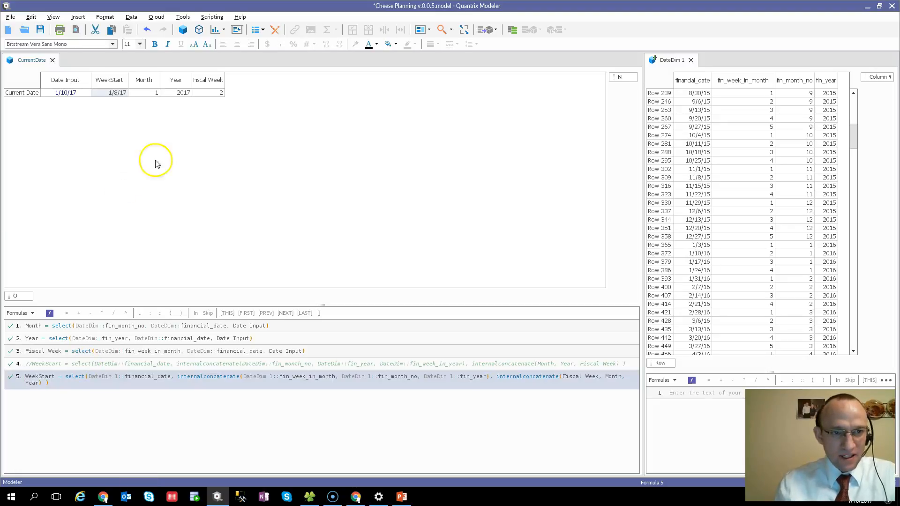
Find the 1/8/17 financial date in DateDim 1 to check it against the WeekStart value
left_click(689, 137)
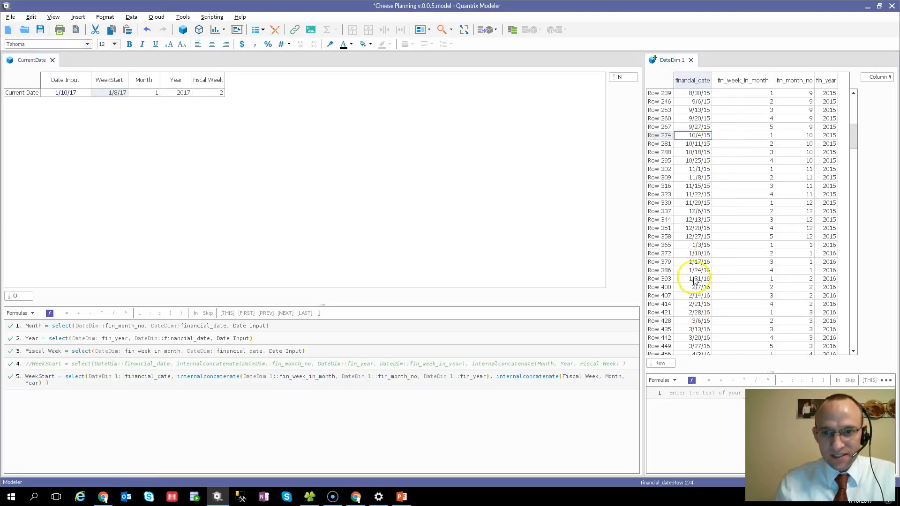
left_click(700, 262)
scroll(698, 282, "down", 15)
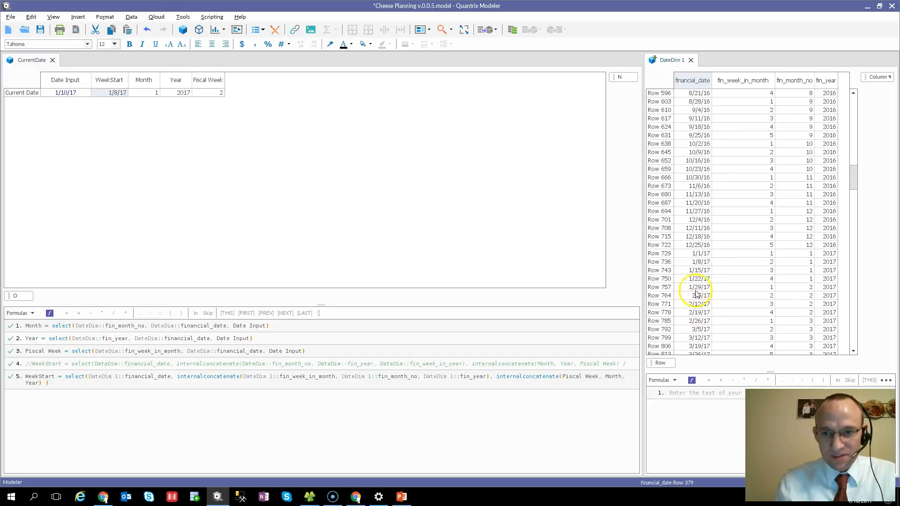
left_click(699, 261)
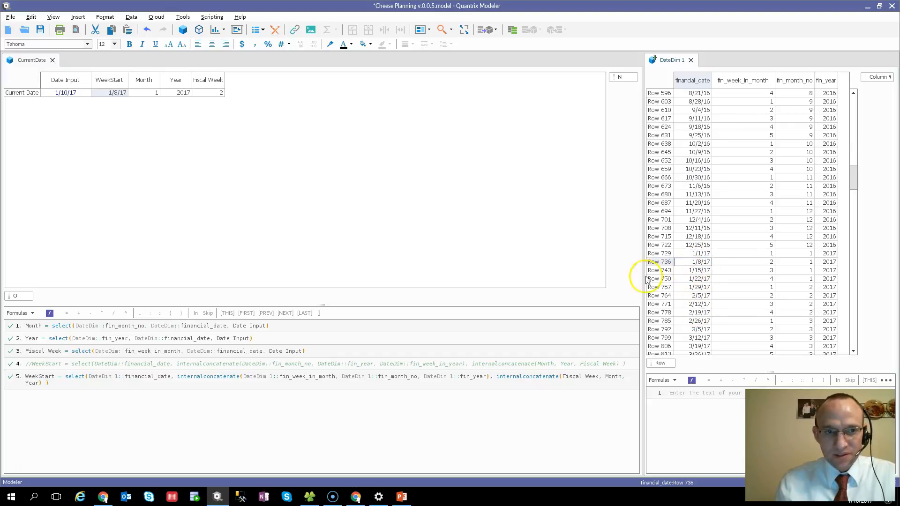
Set the Date Input of Current Date to 3/27/17 using the calendar
left_click(78, 97)
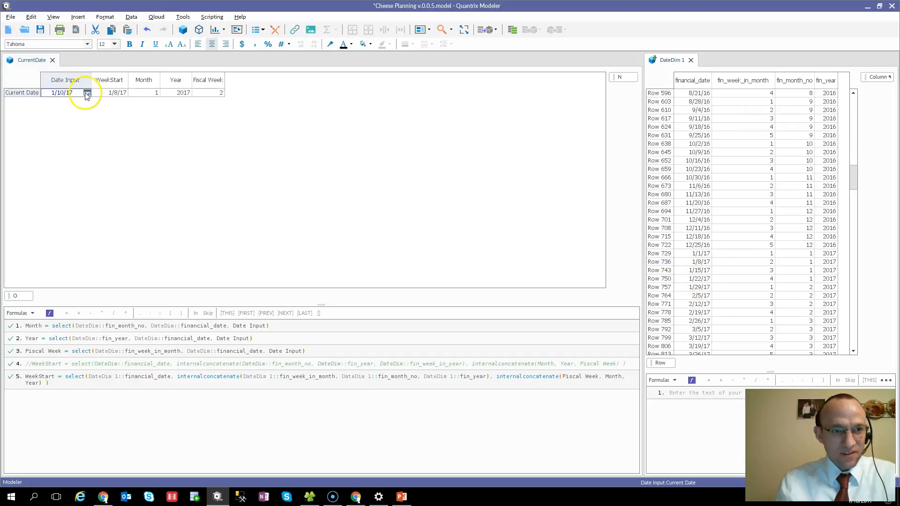
left_click(87, 93)
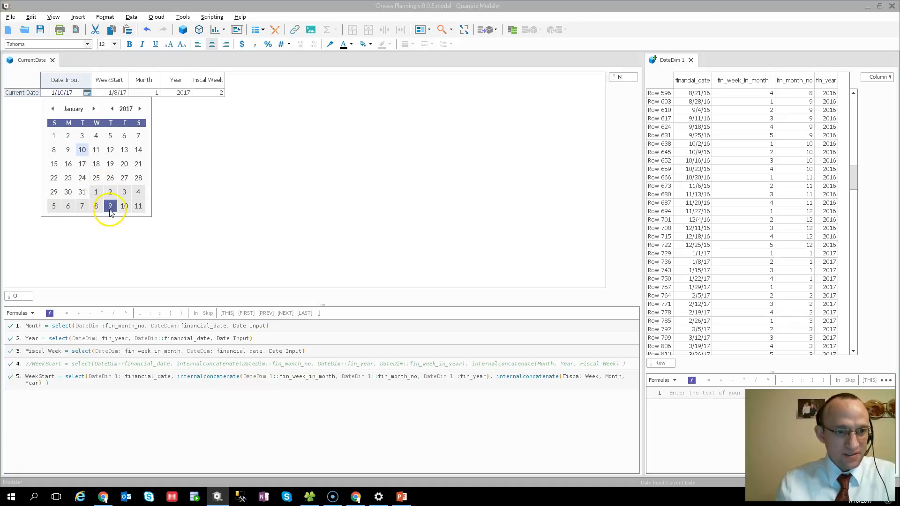
left_click(140, 108)
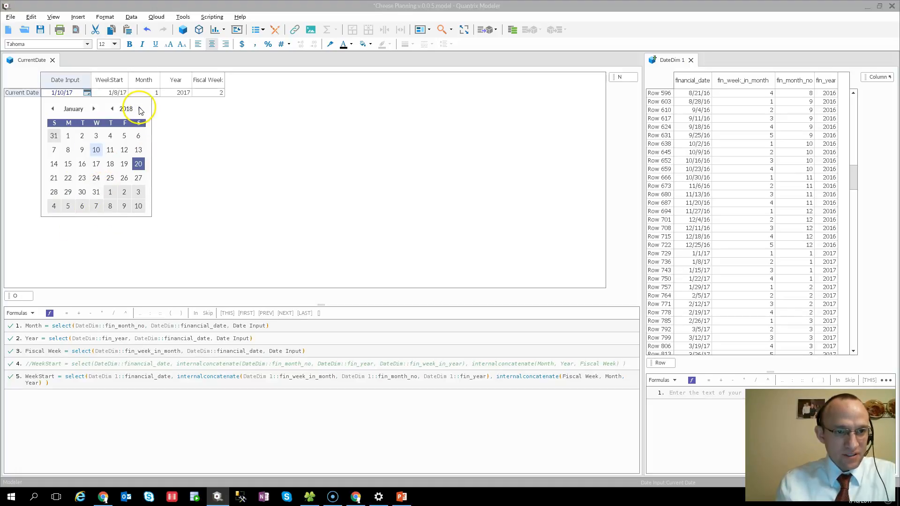
left_click(112, 109)
left_click(94, 109)
left_click(94, 109)
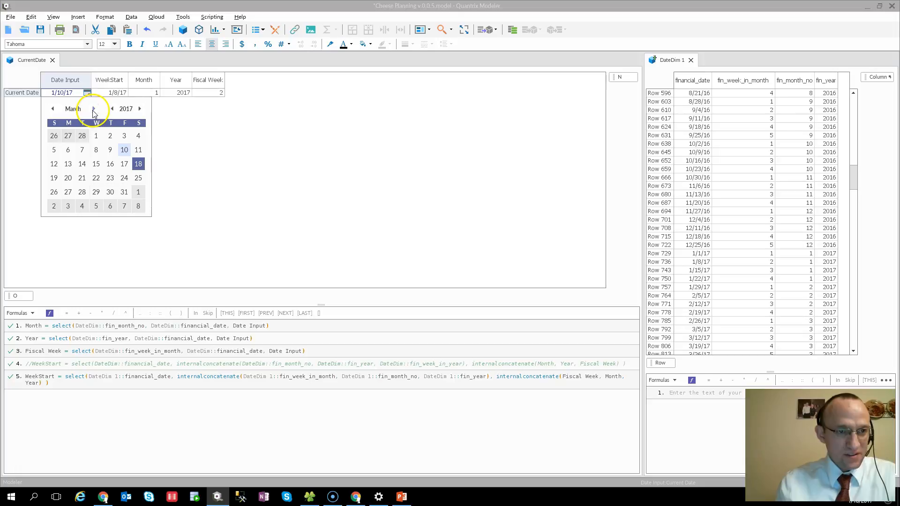
left_click(68, 192)
Compare WeekStart, Fiscal Week, Month and Year in CurrentDate with the 3/26/17 row of DateDim 1
left_click(118, 94)
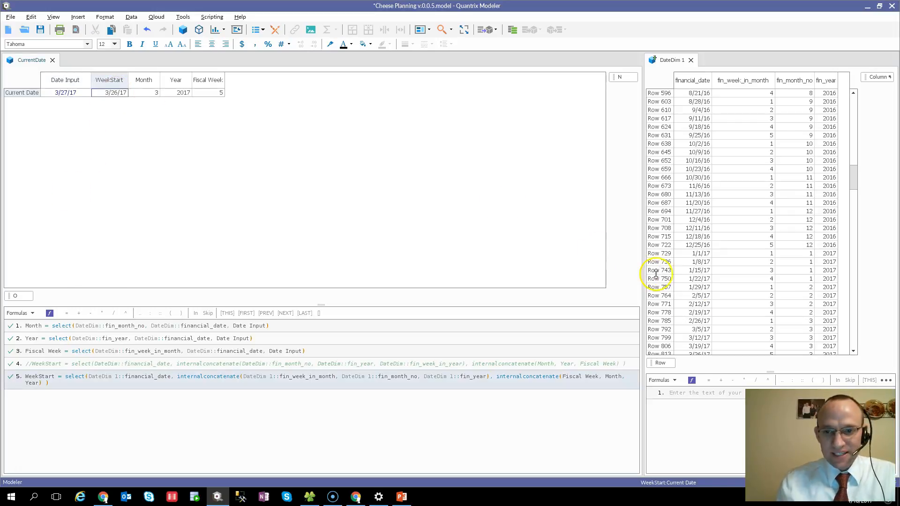
left_click(698, 312)
scroll(703, 321, "down", 2)
left_click(700, 306)
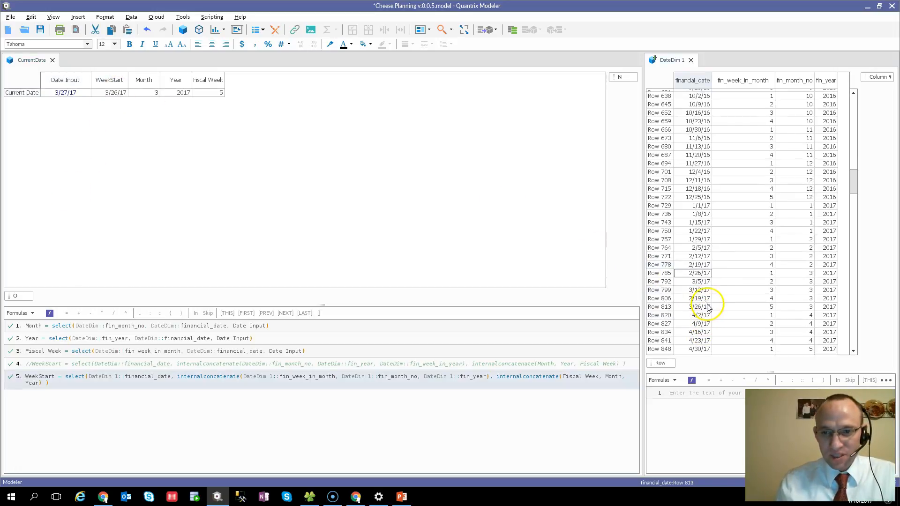
left_click(771, 307)
left_click(794, 306)
left_click(828, 308)
left_click(219, 93)
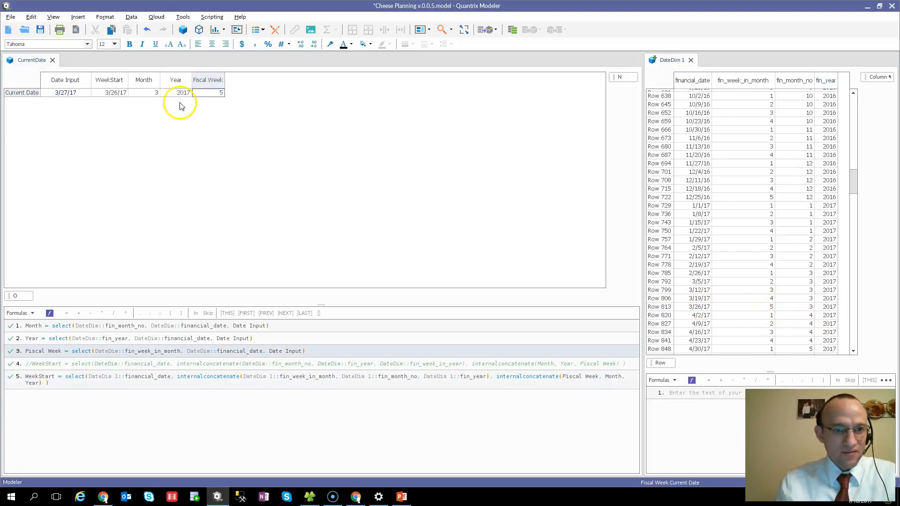
left_click(155, 94)
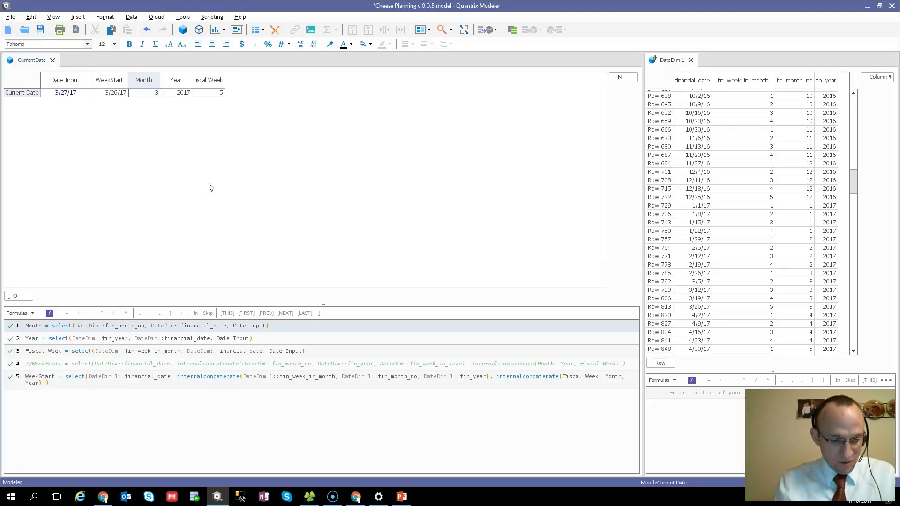
Open the Dependency Inspector for the WeekStart cell, dock it across the full width below the matrices and enlarge it
key("ctrl+shift+d")
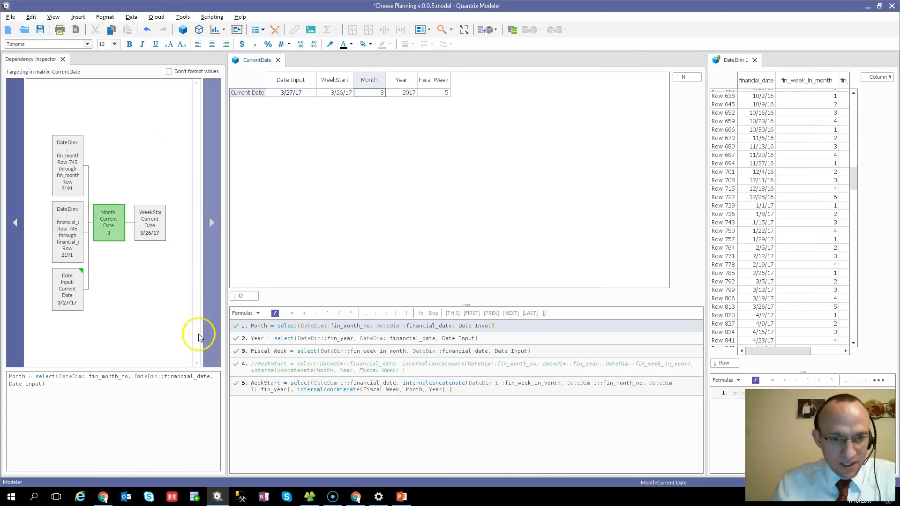
left_click(333, 93)
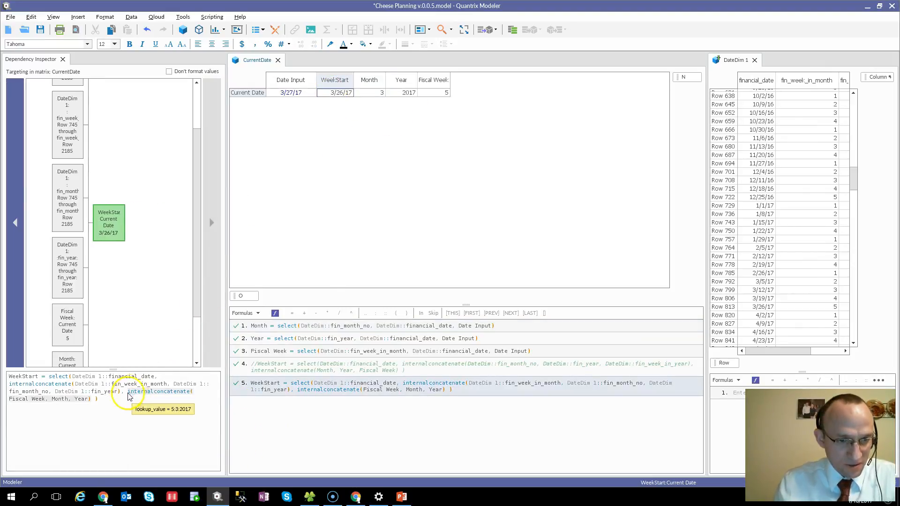
left_click_drag(34, 69, 443, 445)
left_click_drag(325, 220, 326, 132)
left_click_drag(326, 132, 326, 129)
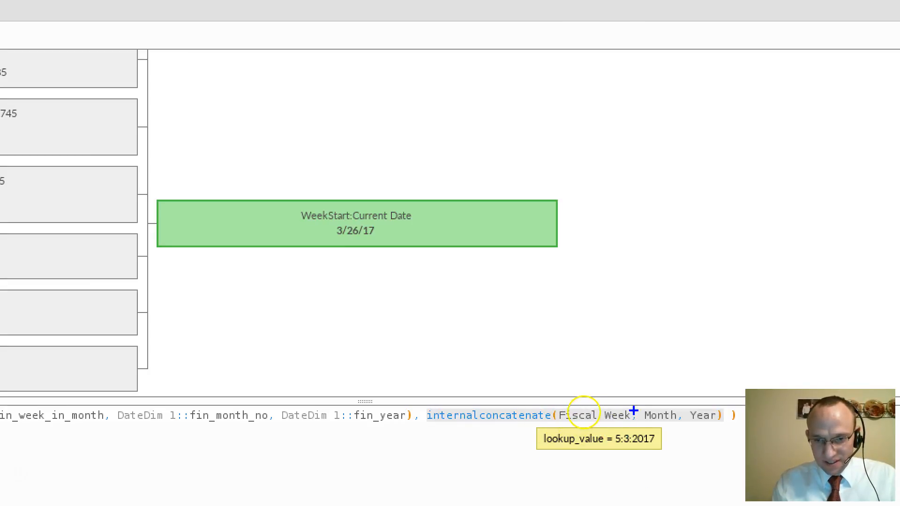
Examine how the WeekStart formula's lookup_value separates Fiscal Week, Month and Year in the Dependency Inspector
mouse_move(623, 414)
left_mouse_down()
mouse_move(648, 427)
mouse_move(684, 425)
left_mouse_up()
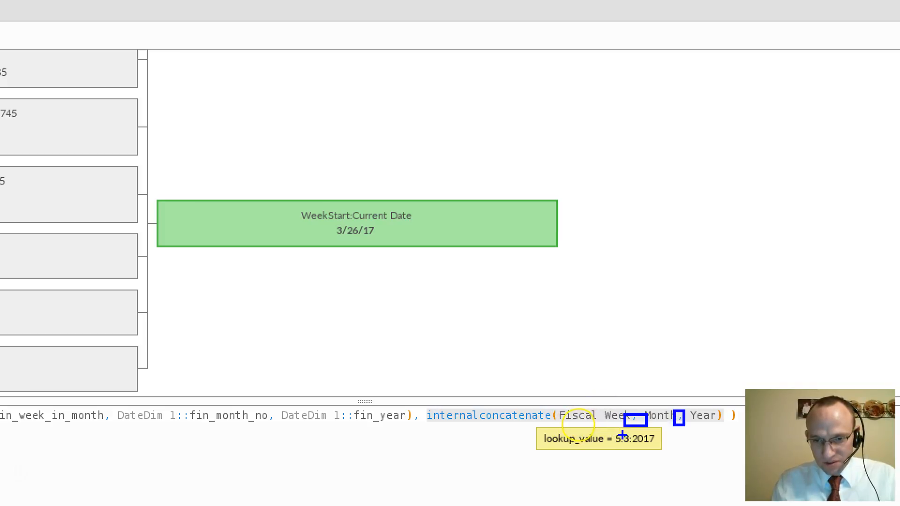
left_click_drag(617, 430, 628, 452)
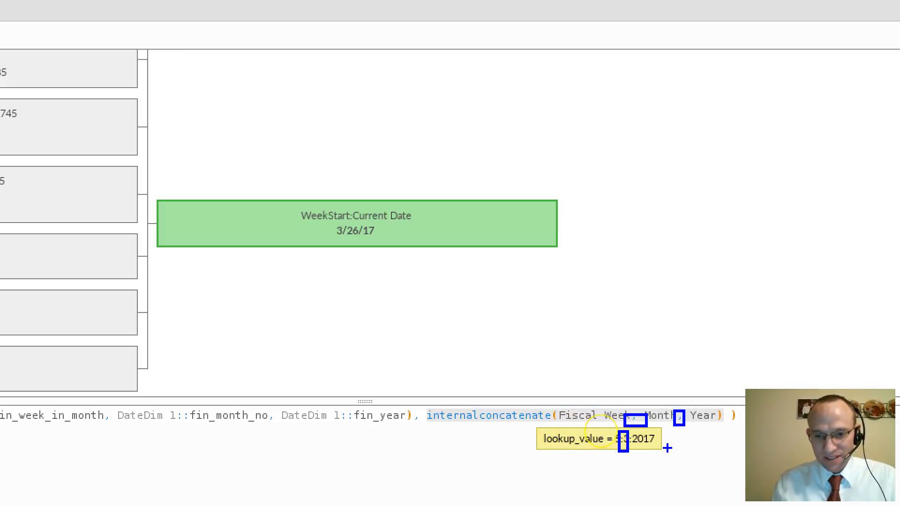
key("Escape")
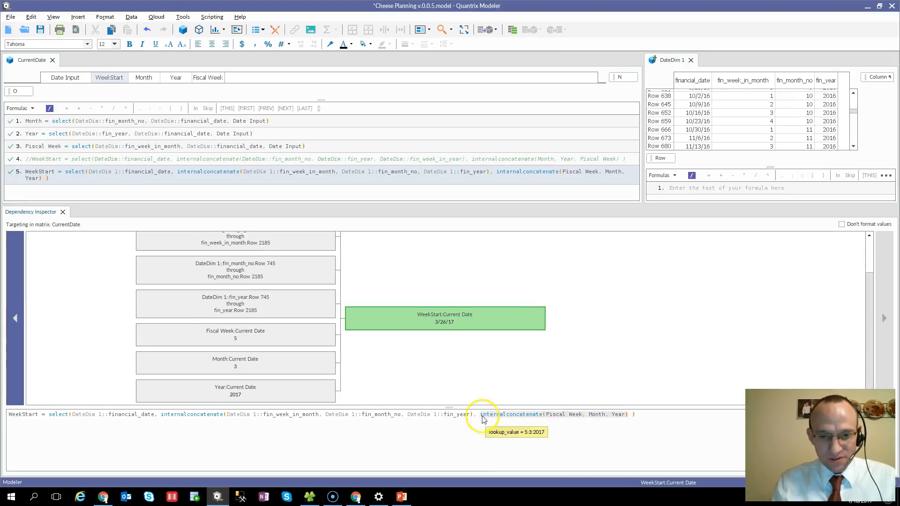
Examine the key_list built by the first internalconcatenate, along with the Month and fin_week_in_month inputs of the WeekStart formula
mouse_move(458, 418)
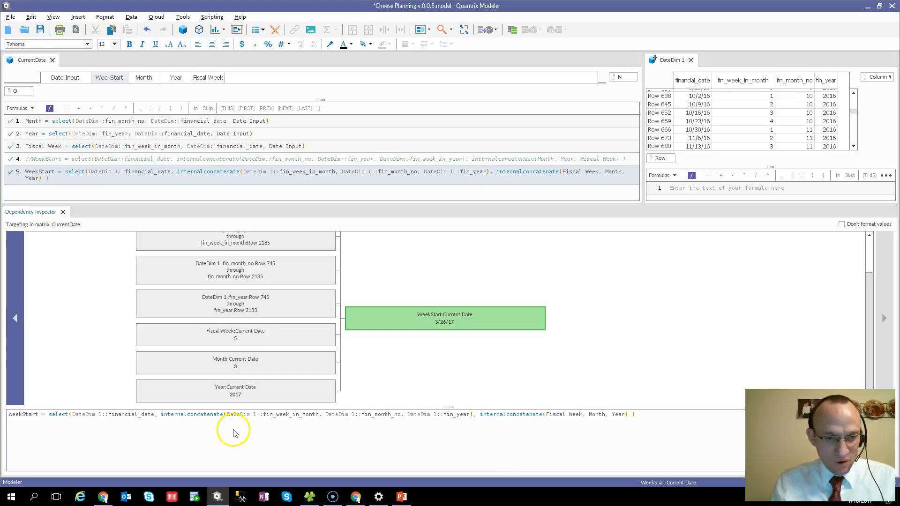
mouse_move(204, 418)
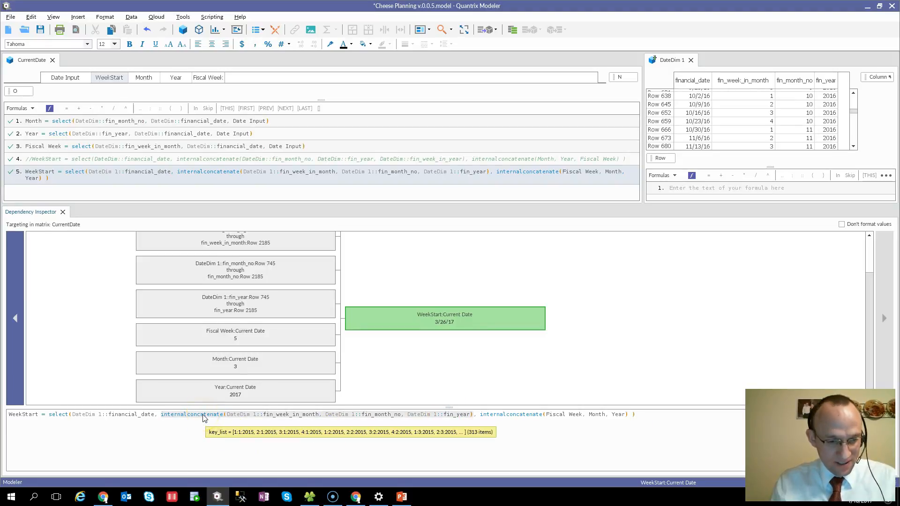
key("ctrl+1")
left_click(203, 415)
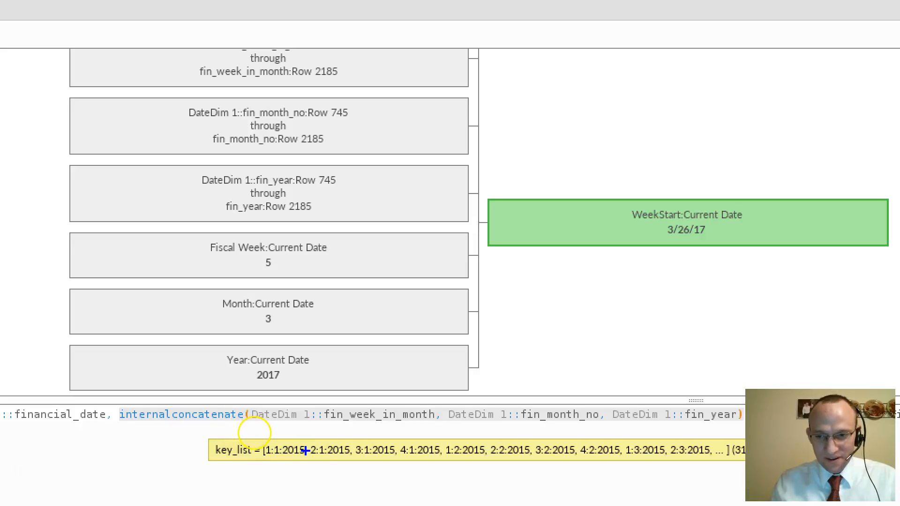
key("Escape")
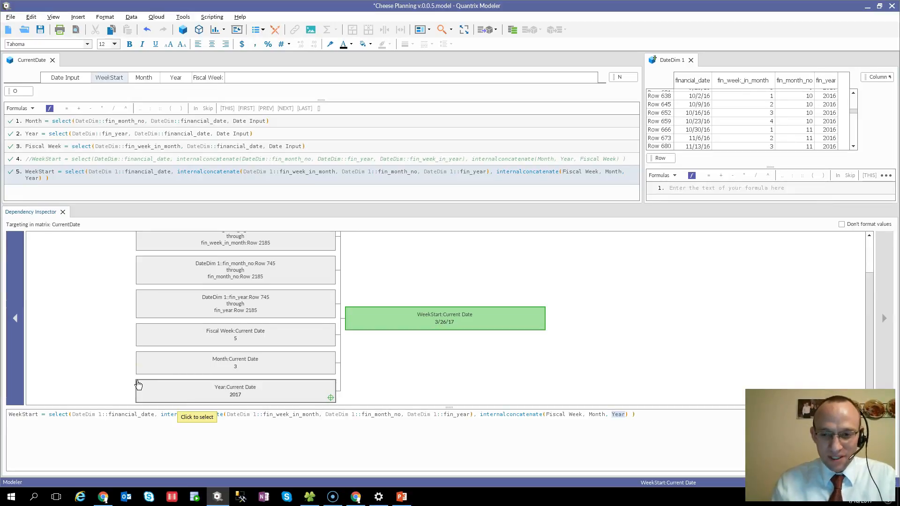
left_click(287, 366)
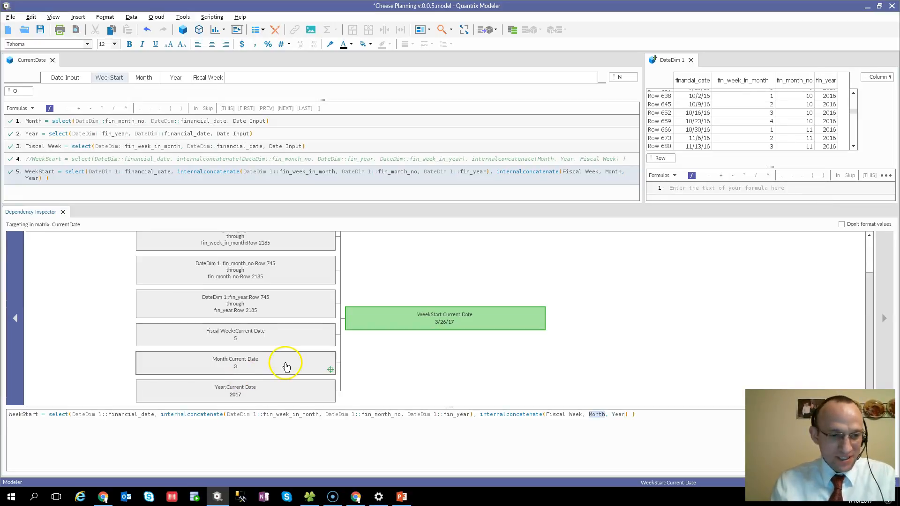
left_click(99, 427)
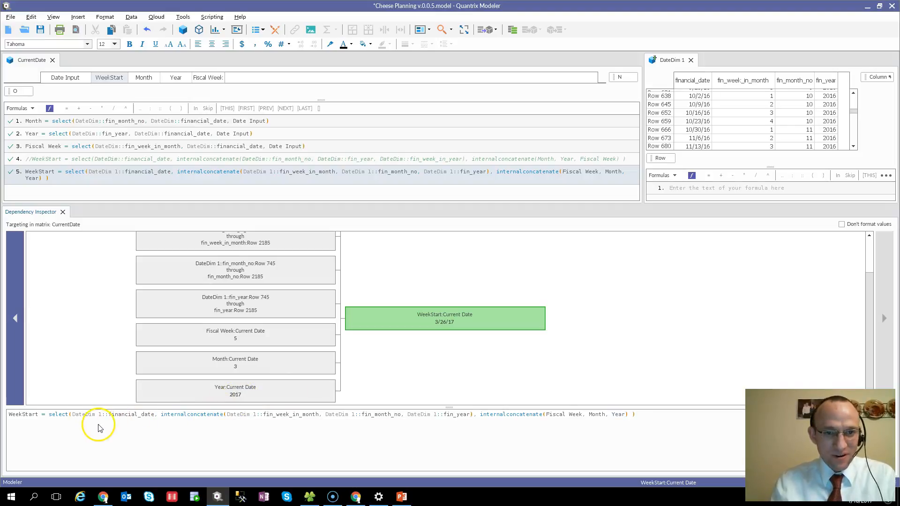
left_click(242, 419)
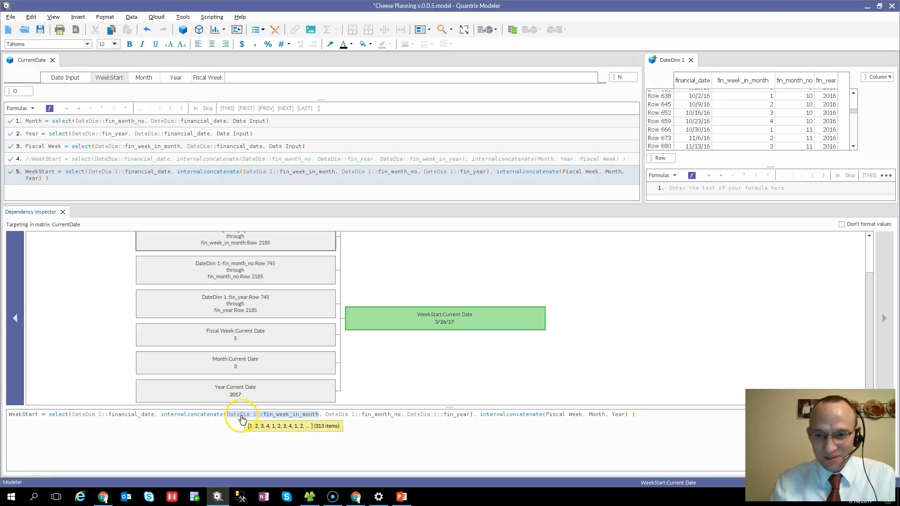
Switch to the QuantrixAuthorityOfficial2 presentation in PowerPoint and go to the contact slide
key("alt+Tab")
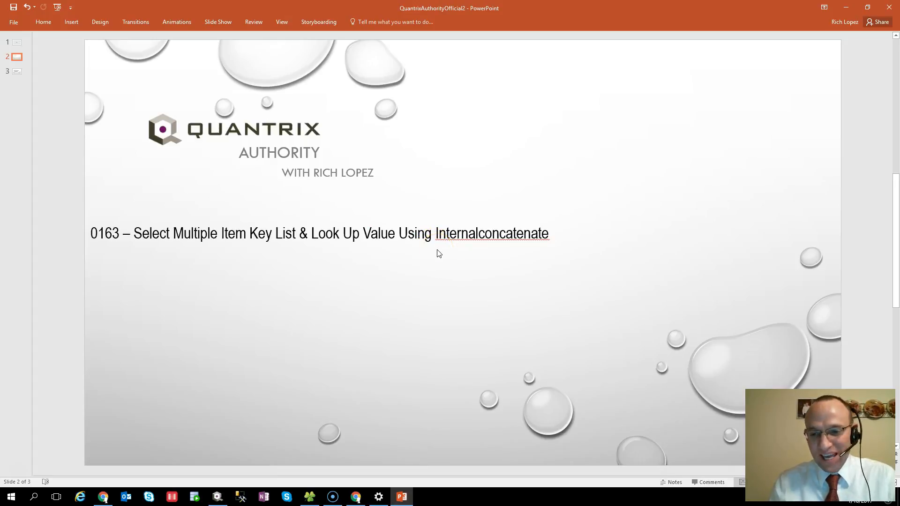
scroll(438, 253, "down", 2)
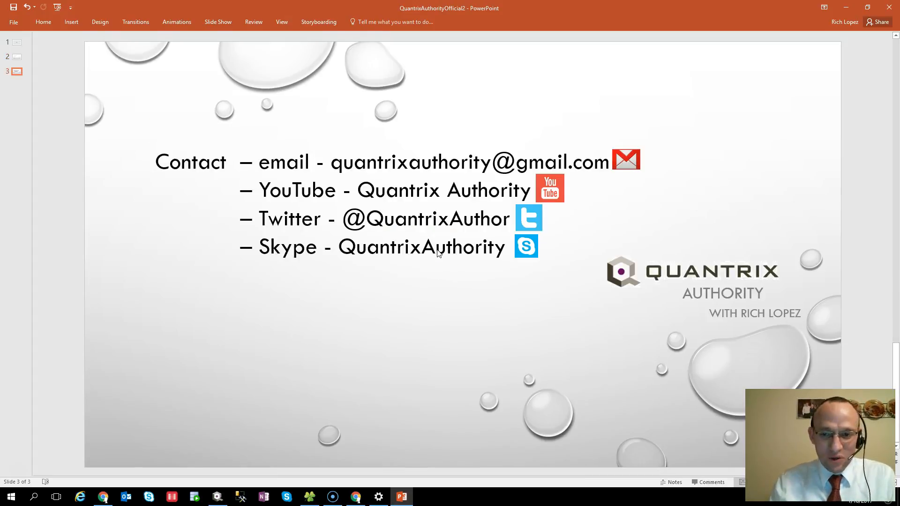